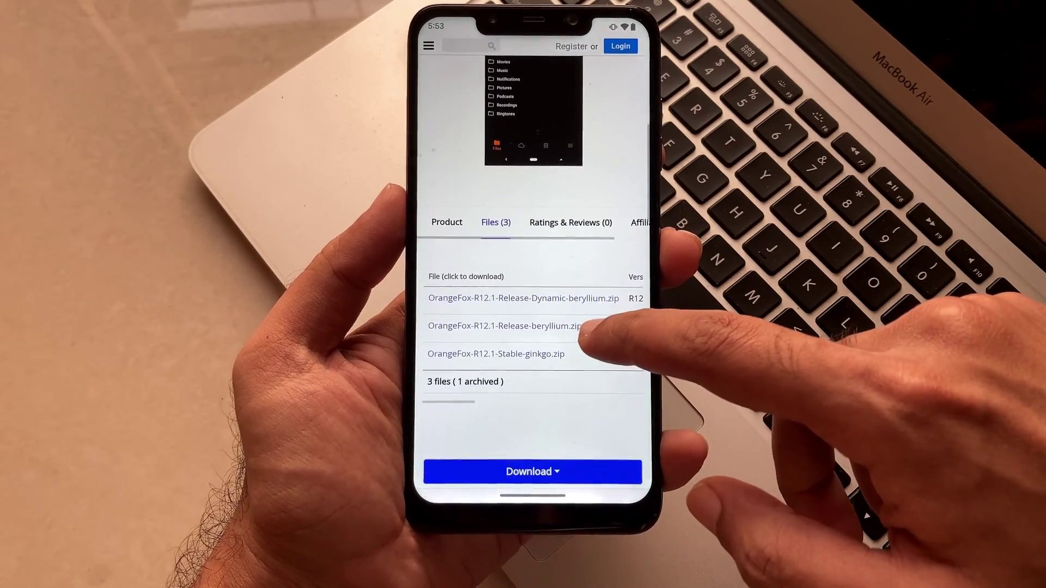
pyautogui.scroll(3, 539, 327)
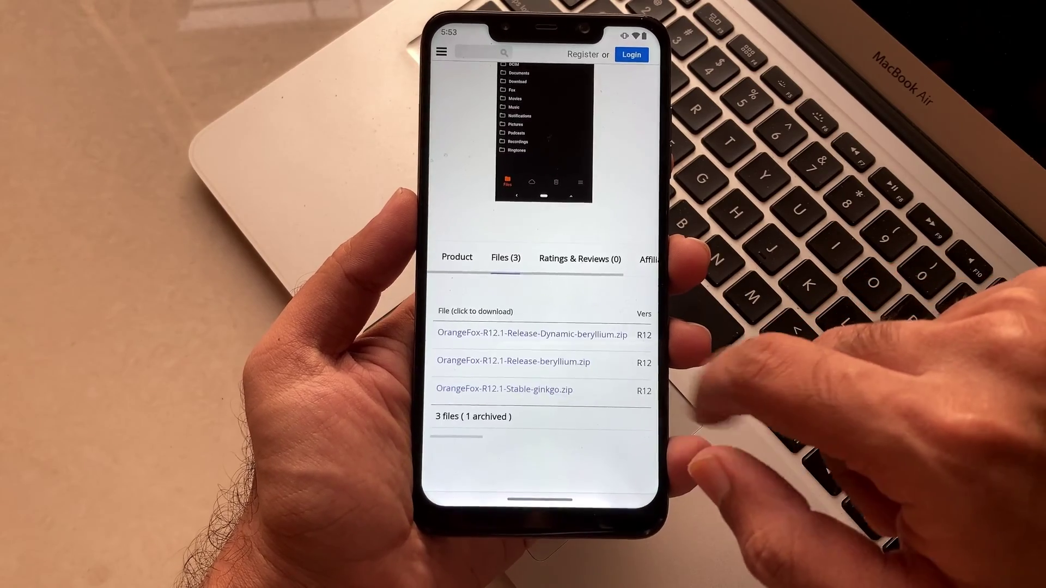